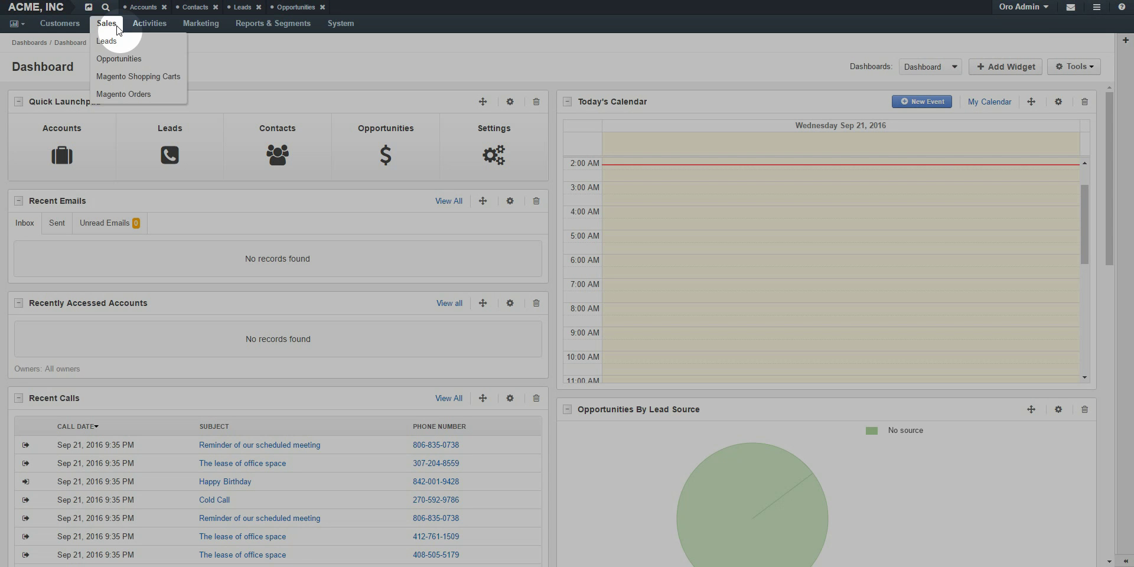
Open the Magna Gases lead and log the 45-minute outgoing call 'Widget intro call'
left_click(118, 38)
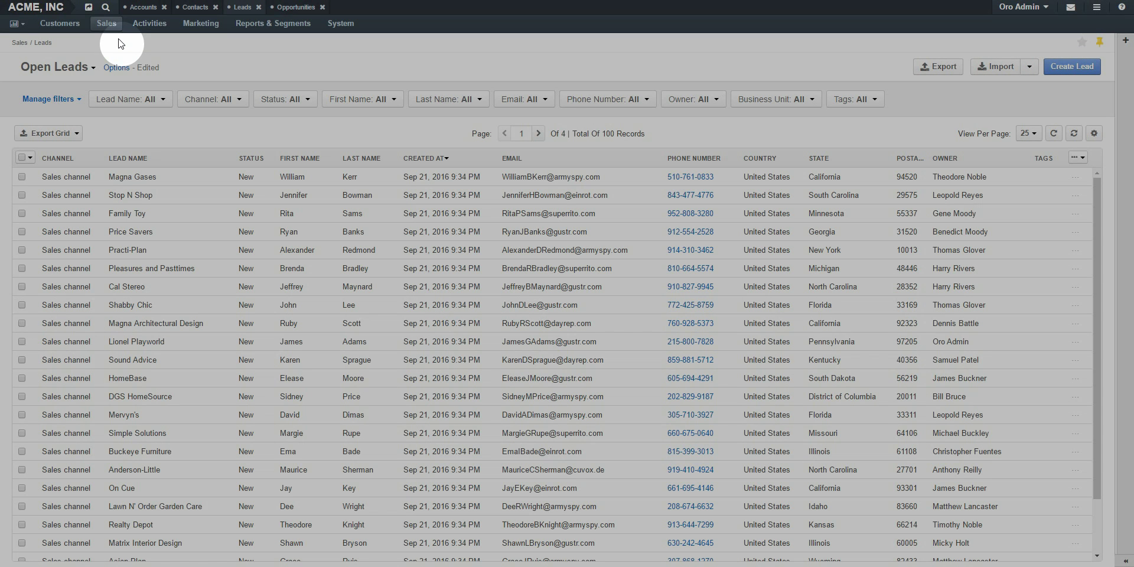
left_click(145, 180)
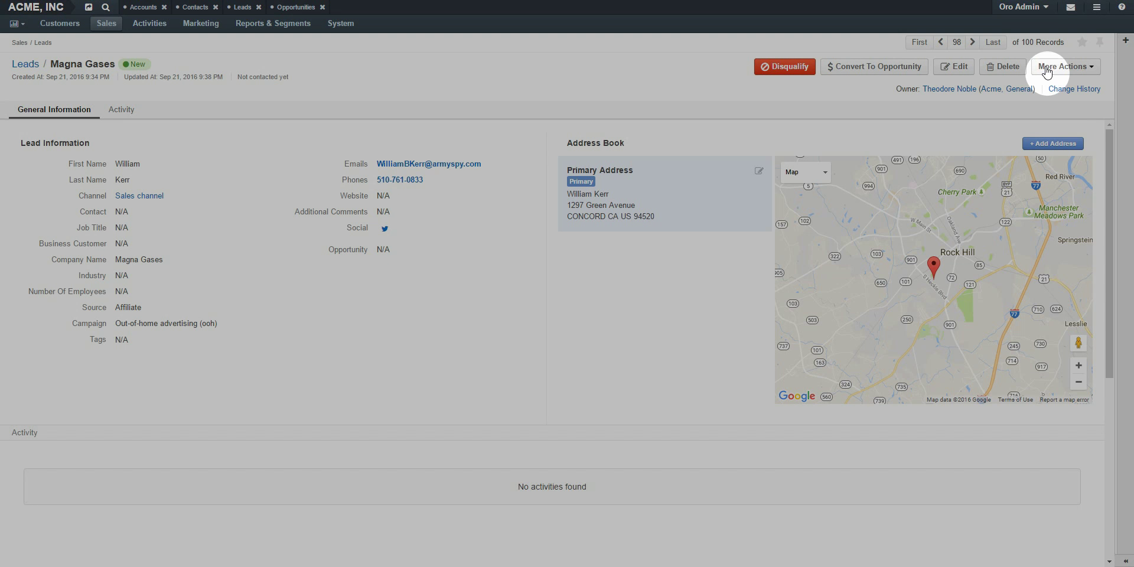
left_click(1041, 66)
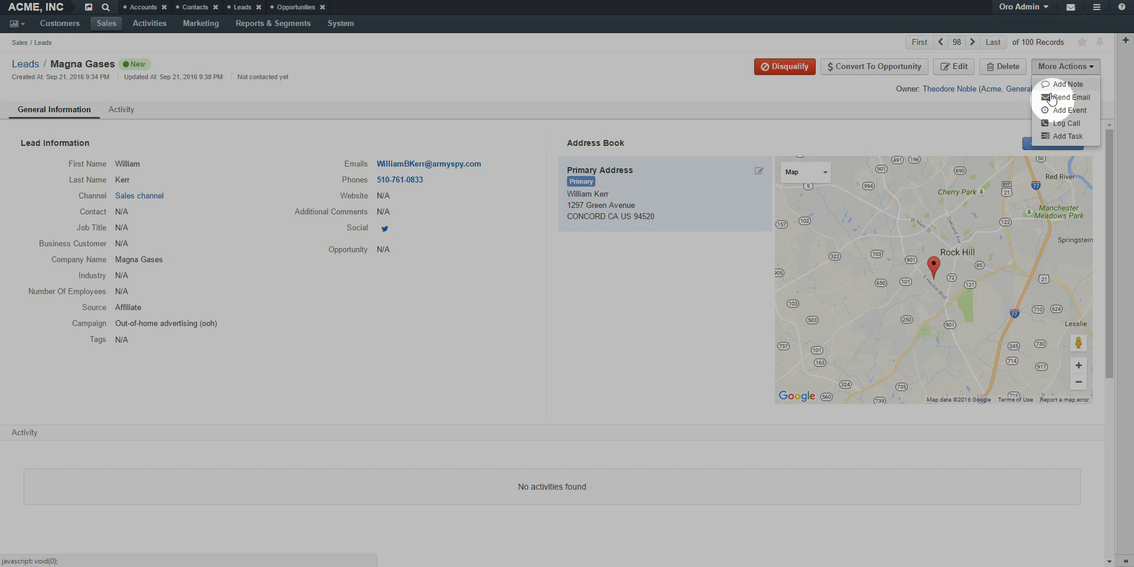
left_click(1066, 123)
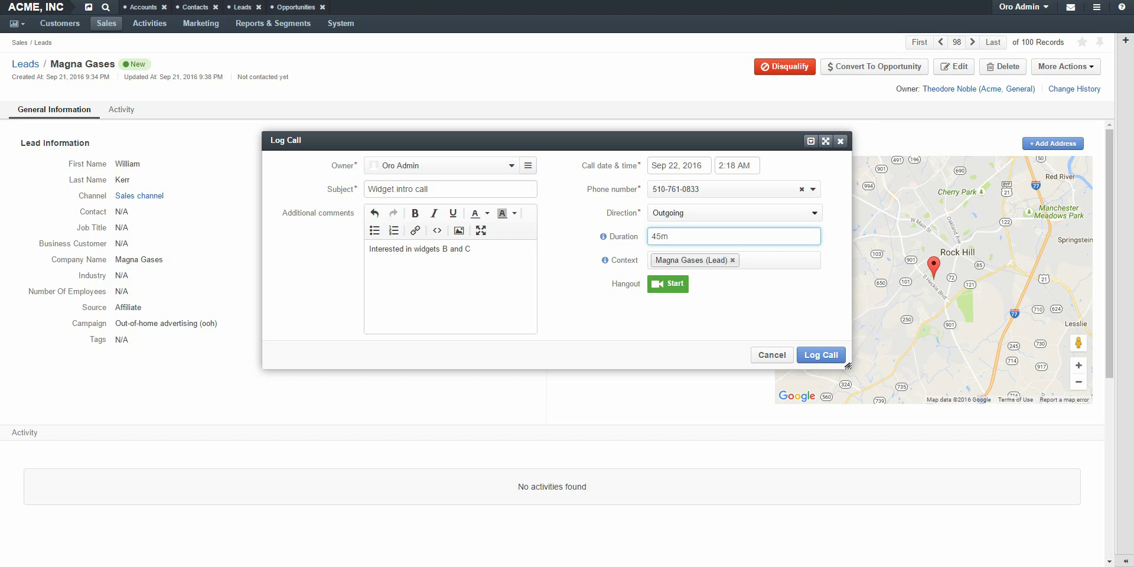
left_click(821, 355)
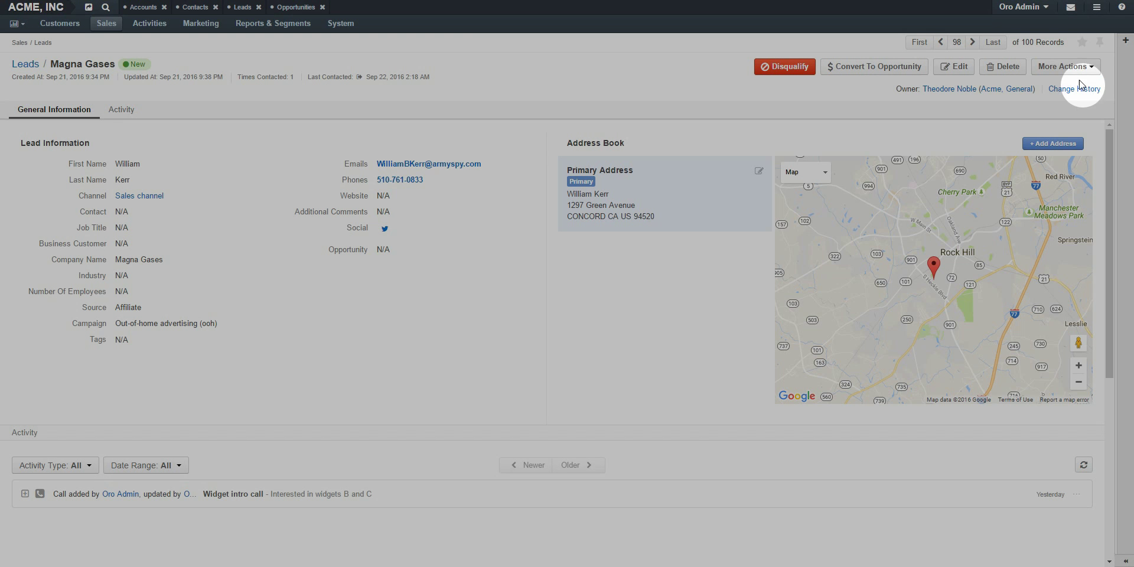
Add a follow-up call event to Magna Gases, then open its Convert To Opportunity form
left_click(1081, 69)
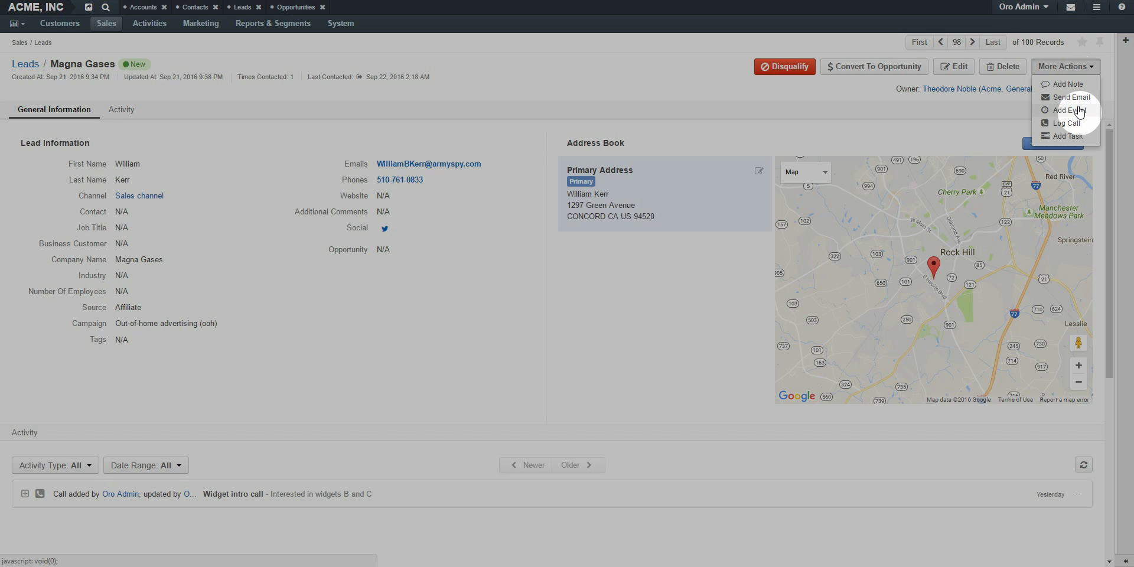
left_click(1067, 123)
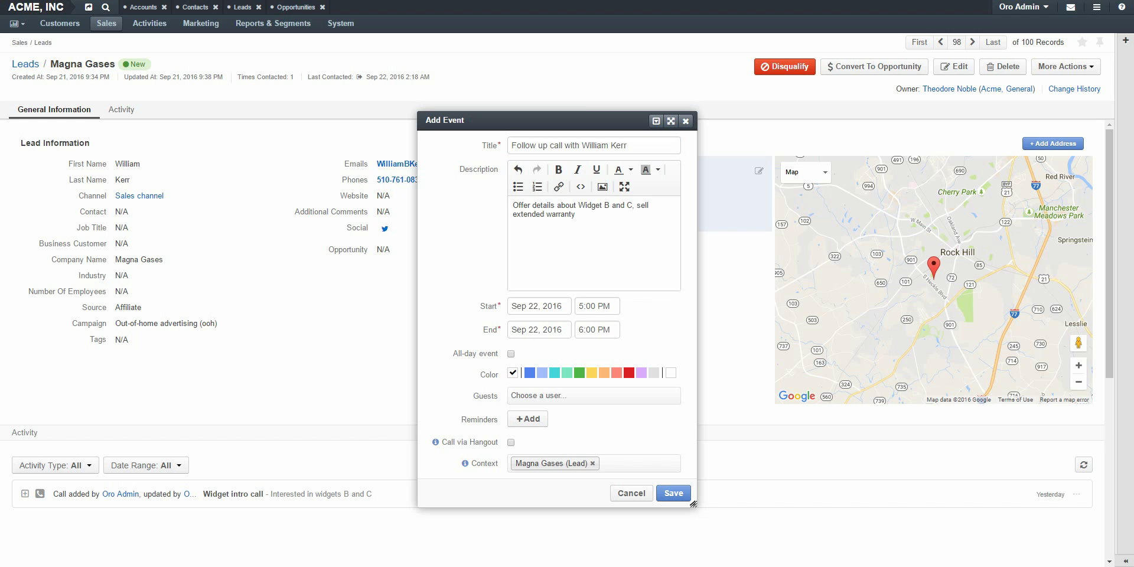
left_click(674, 493)
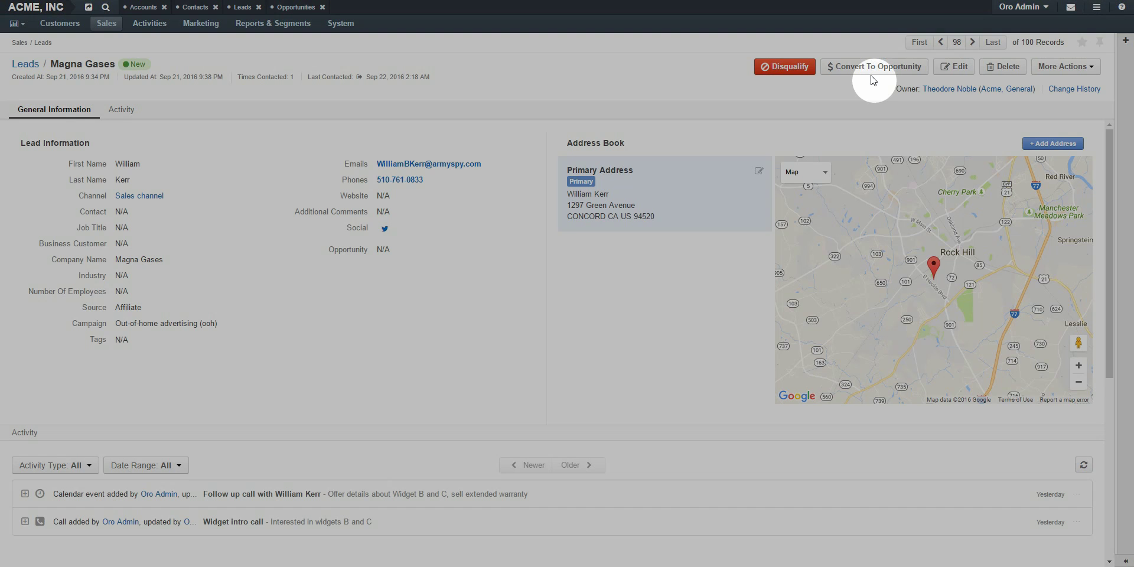
left_click(872, 68)
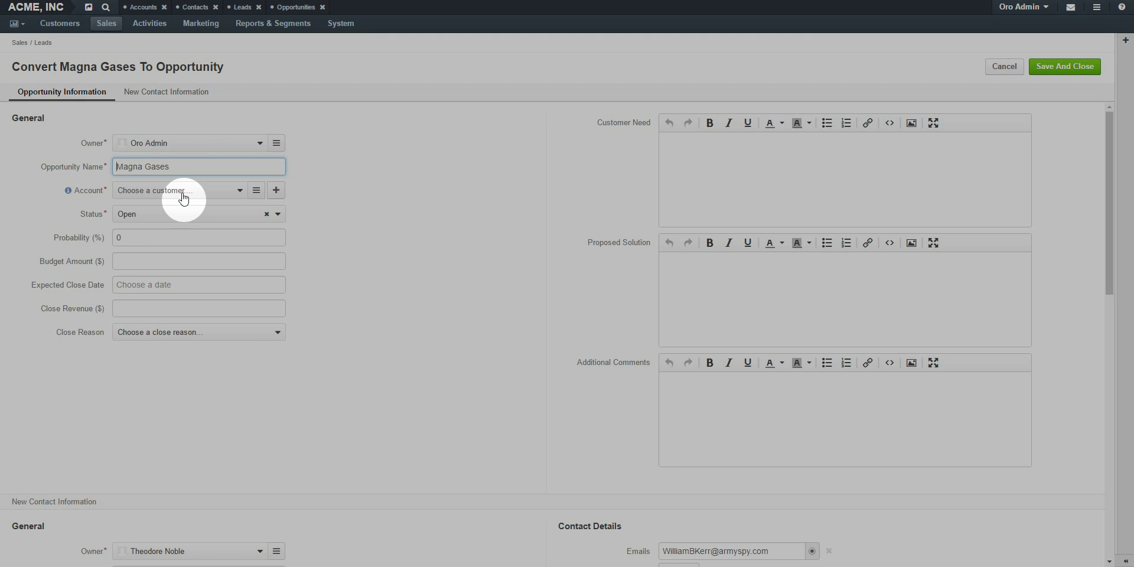
Search the Account field for Magna Gases and choose 'Magna Gases (Add new)'
left_click(183, 196)
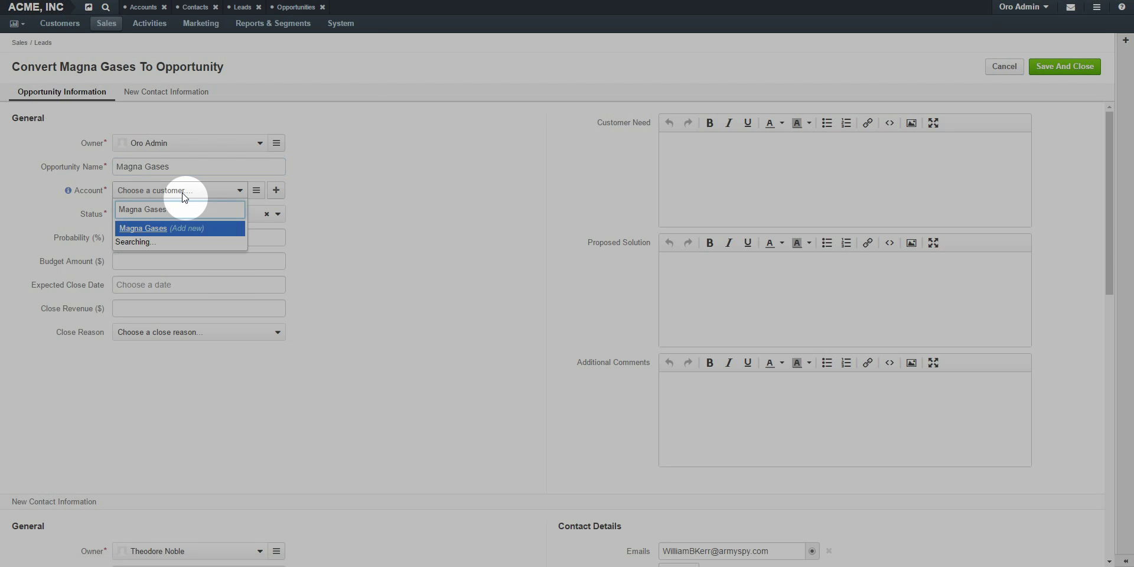
left_click(207, 229)
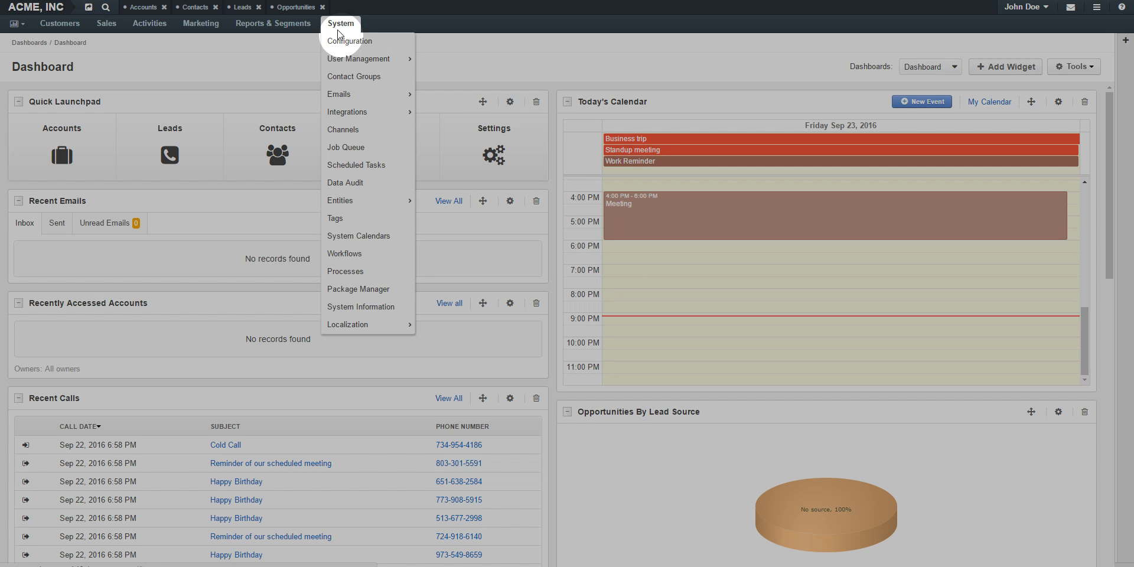
Open the CRM > Sales Pipeline > Opportunity configuration page showing status probabilities
left_click(339, 42)
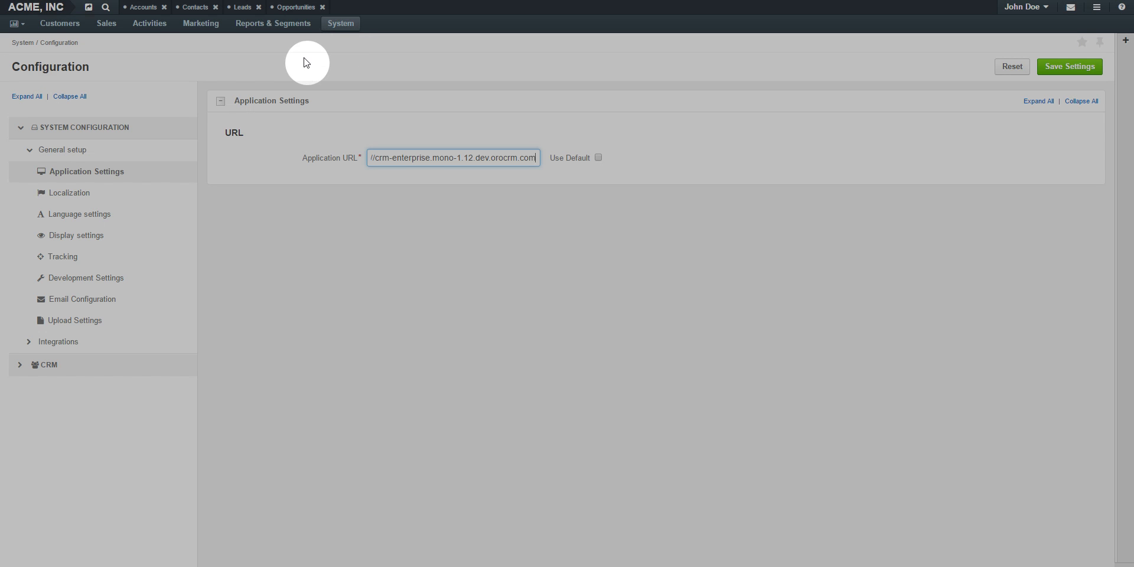
left_click(44, 365)
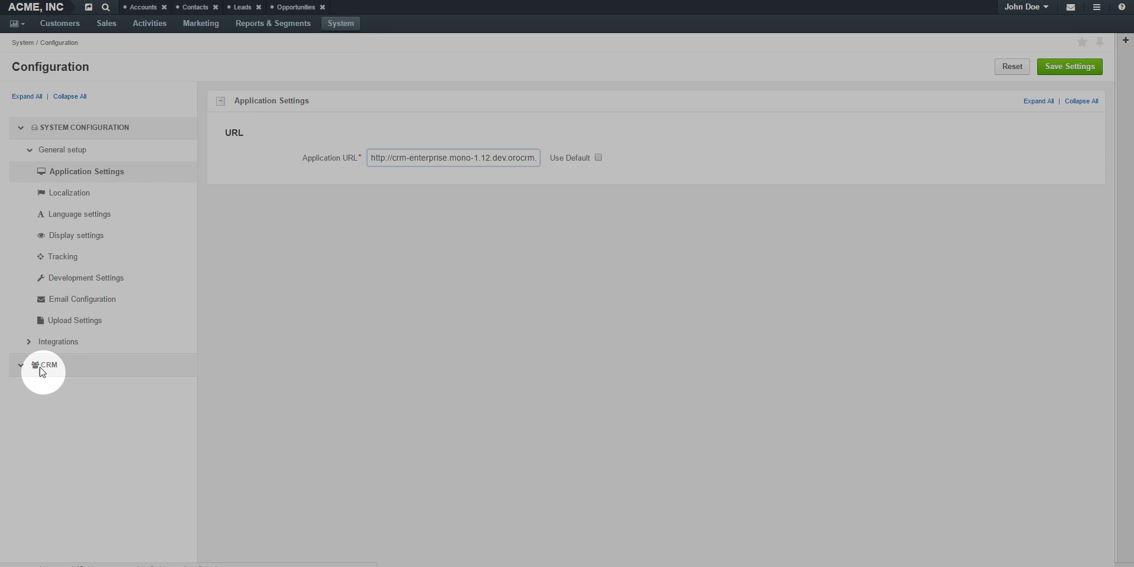
left_click(42, 388)
left_click(43, 405)
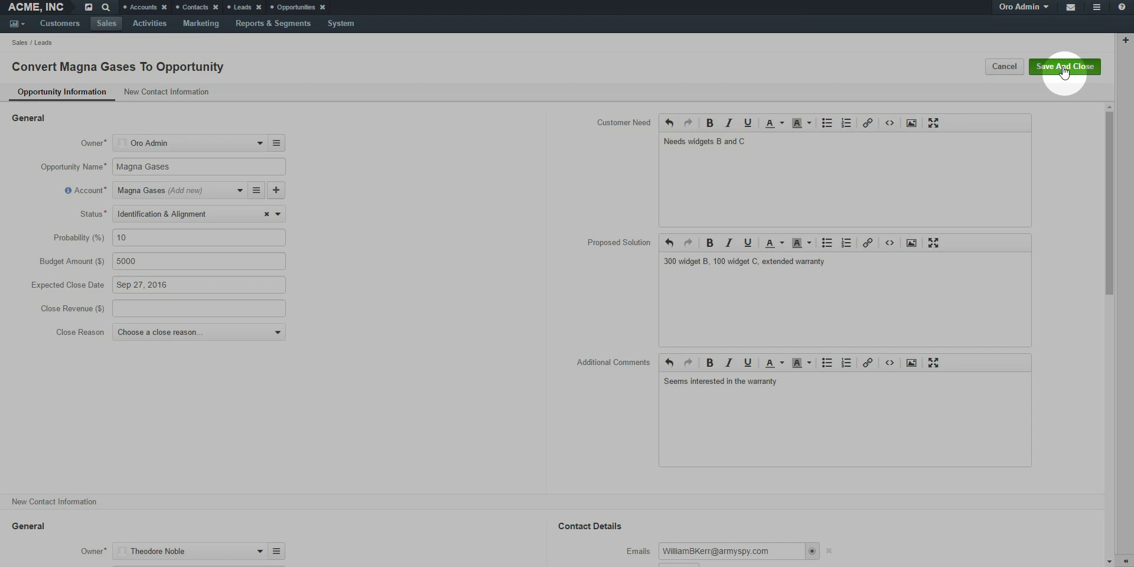
Save the Magna Gases opportunity, change its status to Needs Analysis, and return to Opportunities
left_click(1061, 67)
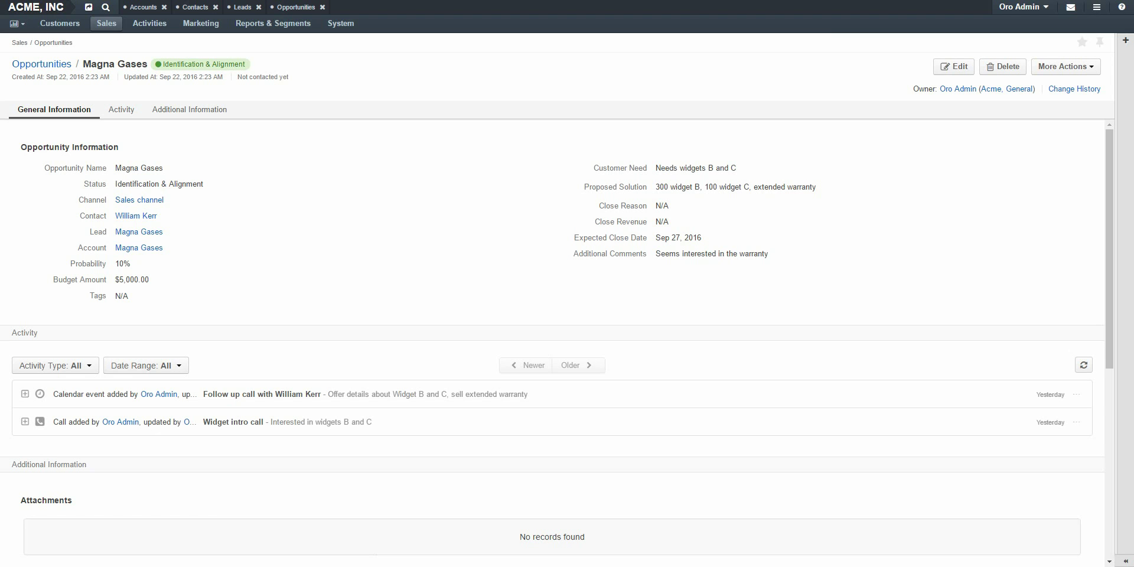
left_click(943, 67)
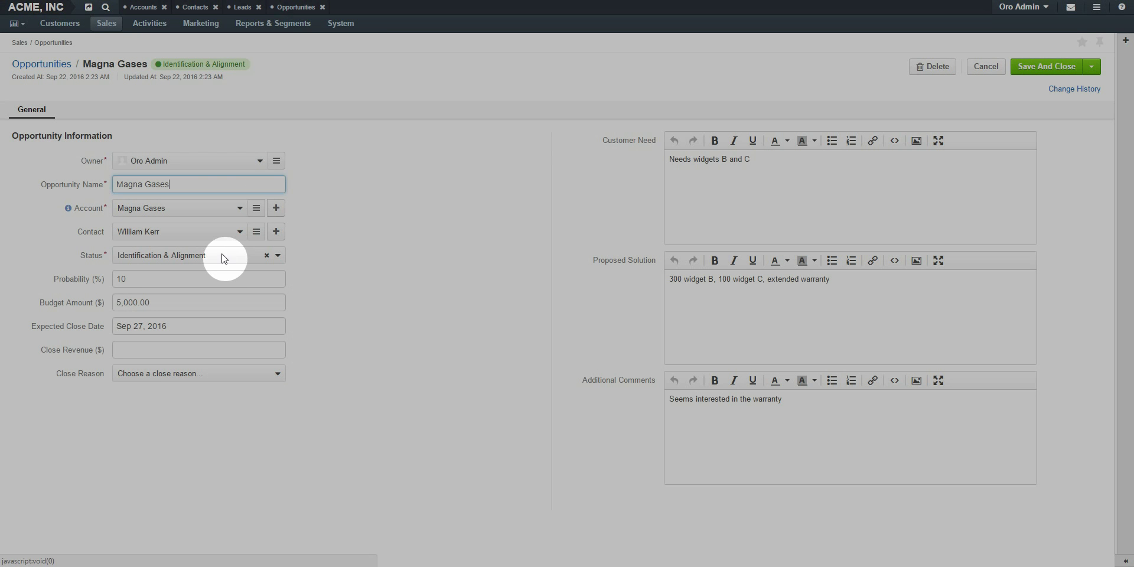
left_click(224, 259)
left_click(193, 322)
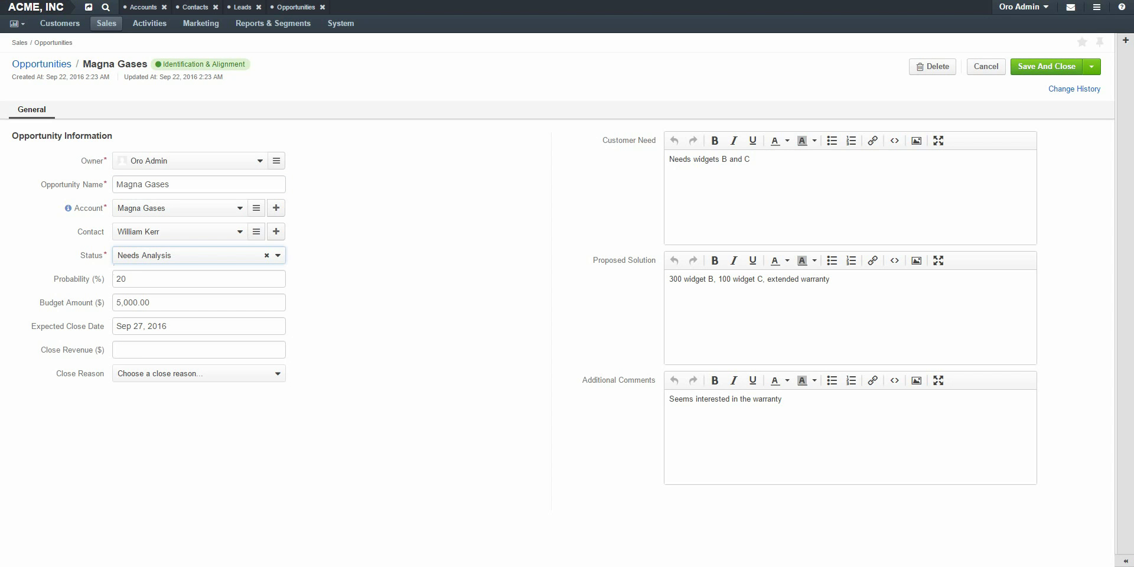
left_click(1043, 67)
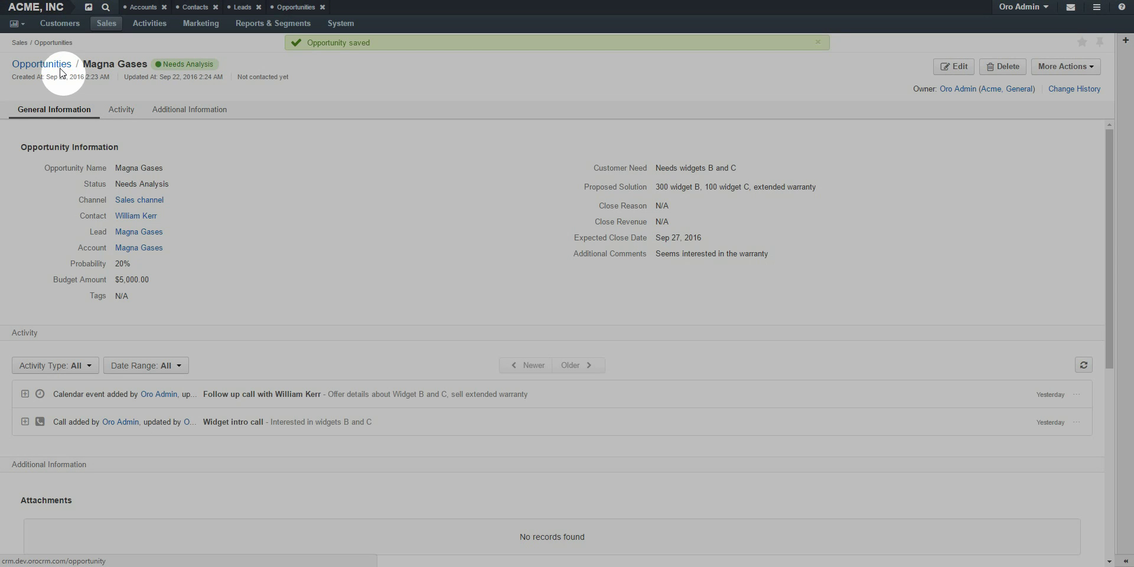
left_click(62, 72)
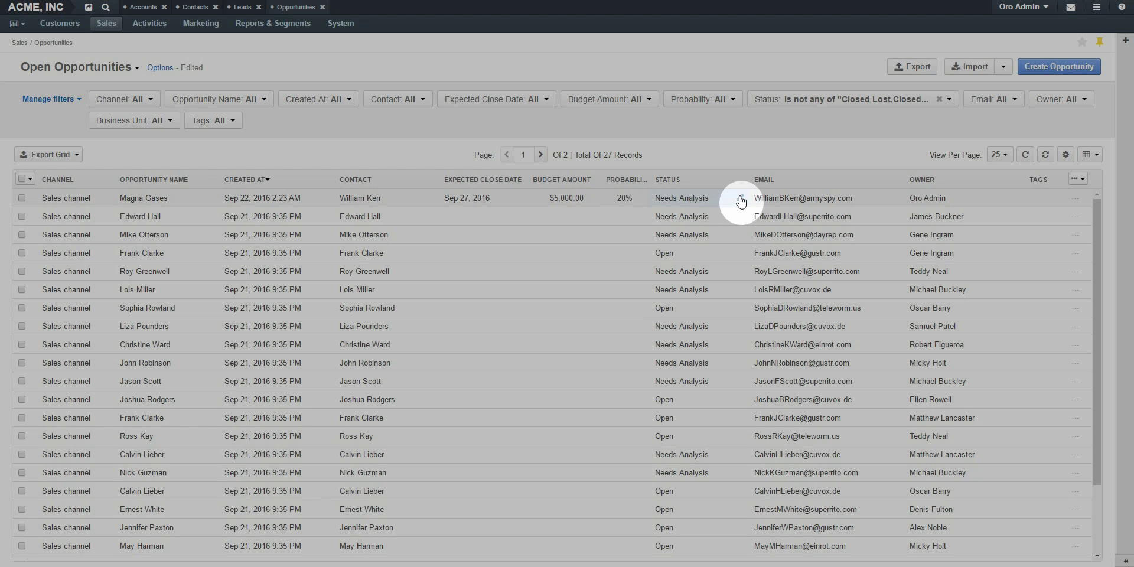
Inline-change the Magna Gases status in the list to Solution Development
left_click(739, 198)
left_click(723, 279)
left_click(755, 200)
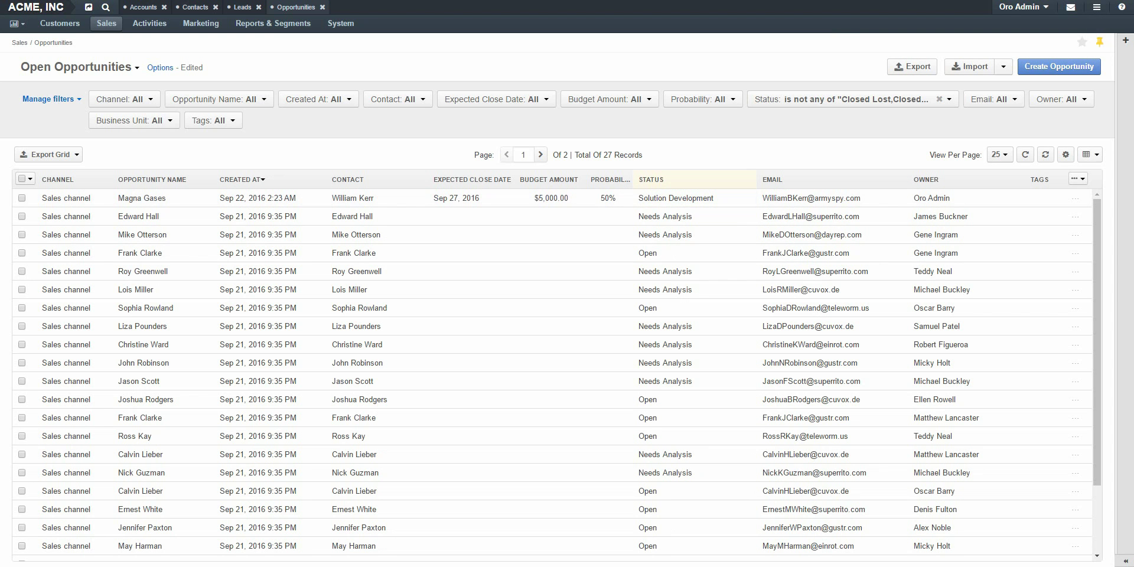
Switch the list to the status board and move Magna Gases into Negotiation
left_click(1090, 154)
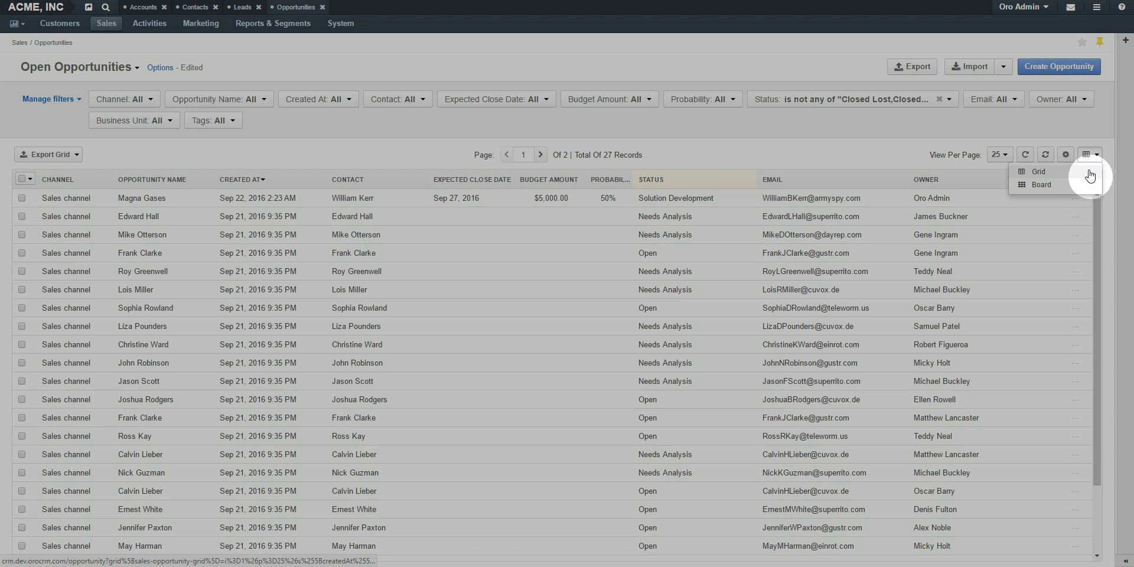
left_click(1088, 185)
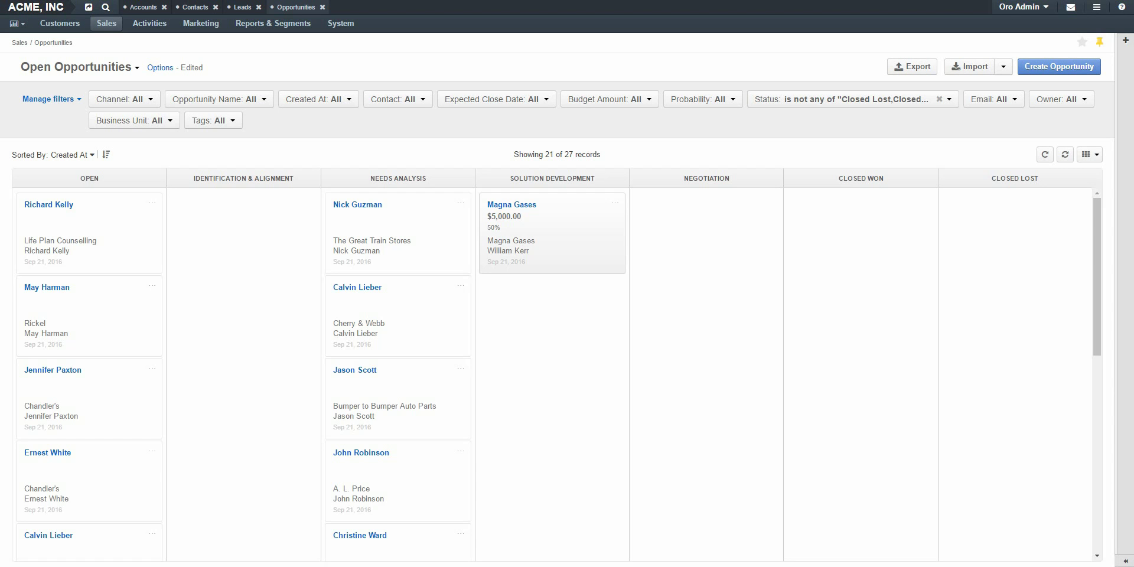
left_click_drag(591, 213, 702, 205)
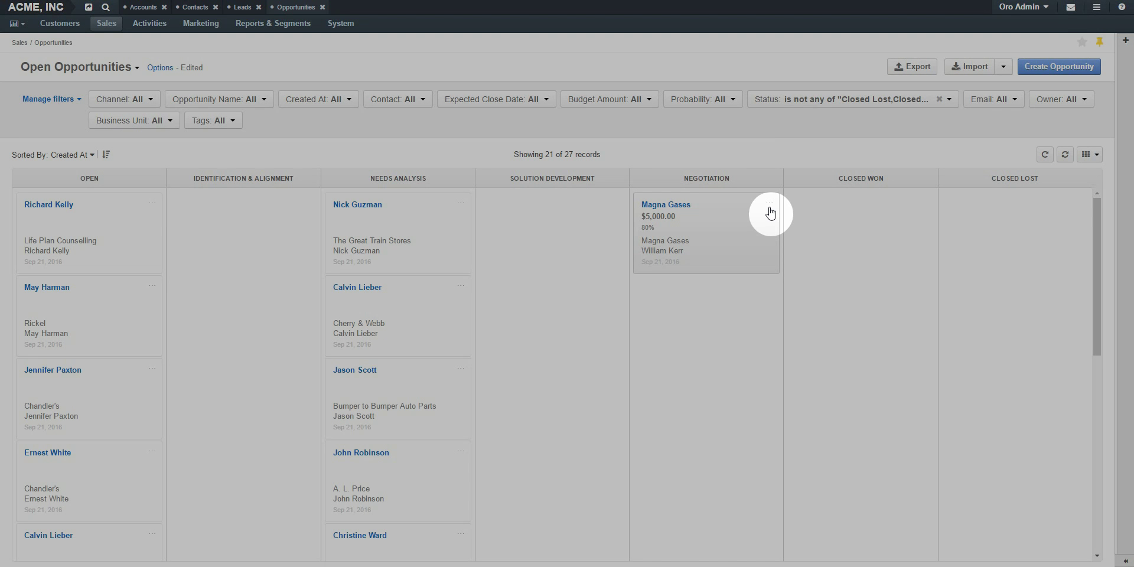
Set Magna Gases to Closed Won with close revenue 8000 and close reason Won, and save
mouse_move(769, 206)
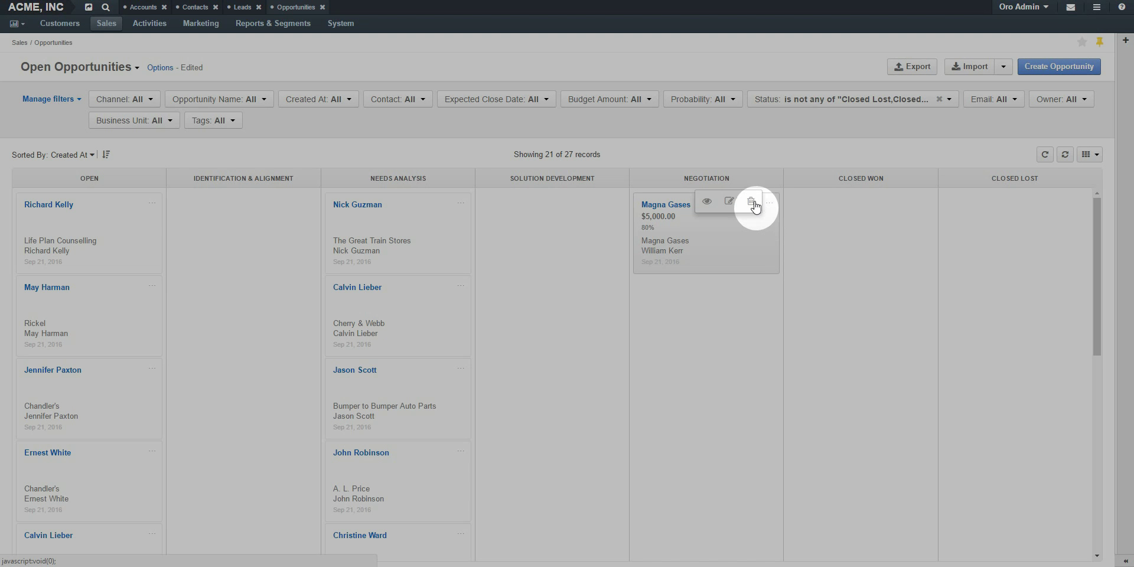
left_click(729, 202)
left_click(215, 257)
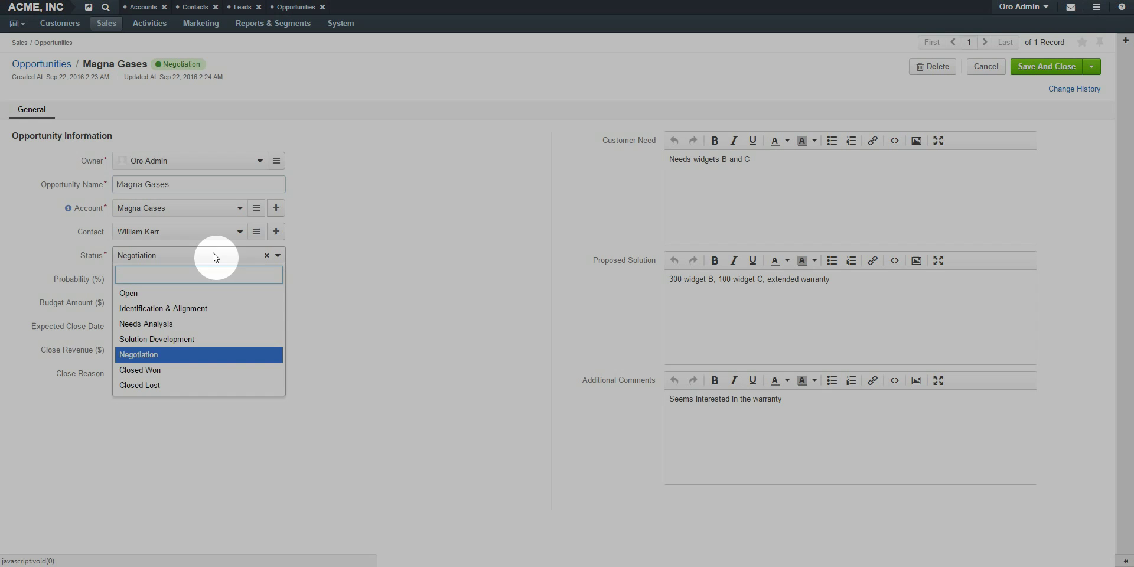
left_click(189, 369)
left_click(173, 351)
type("8000")
left_click(176, 373)
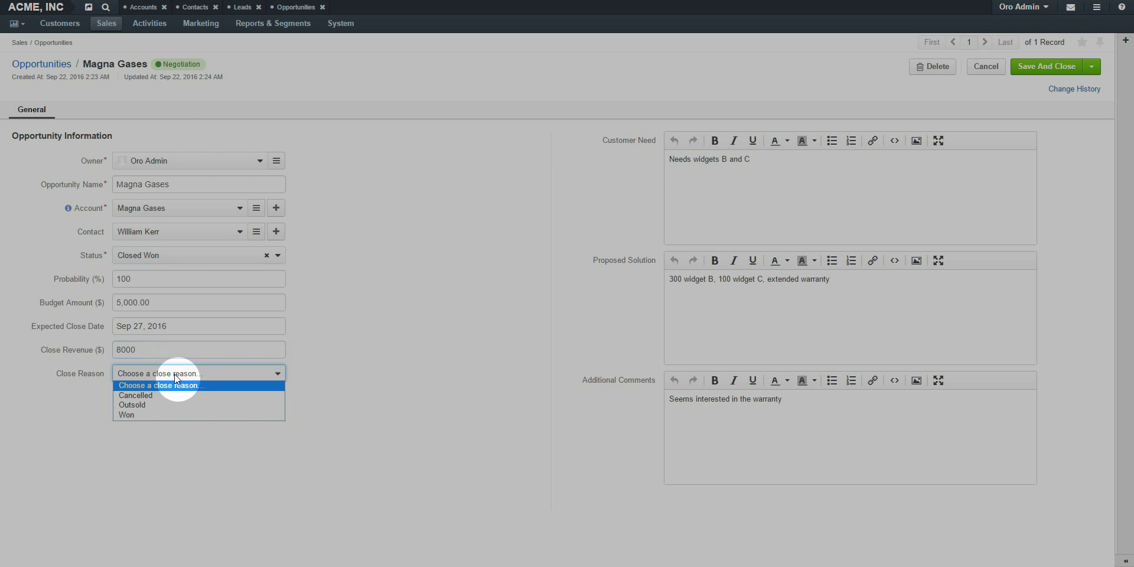
left_click(160, 416)
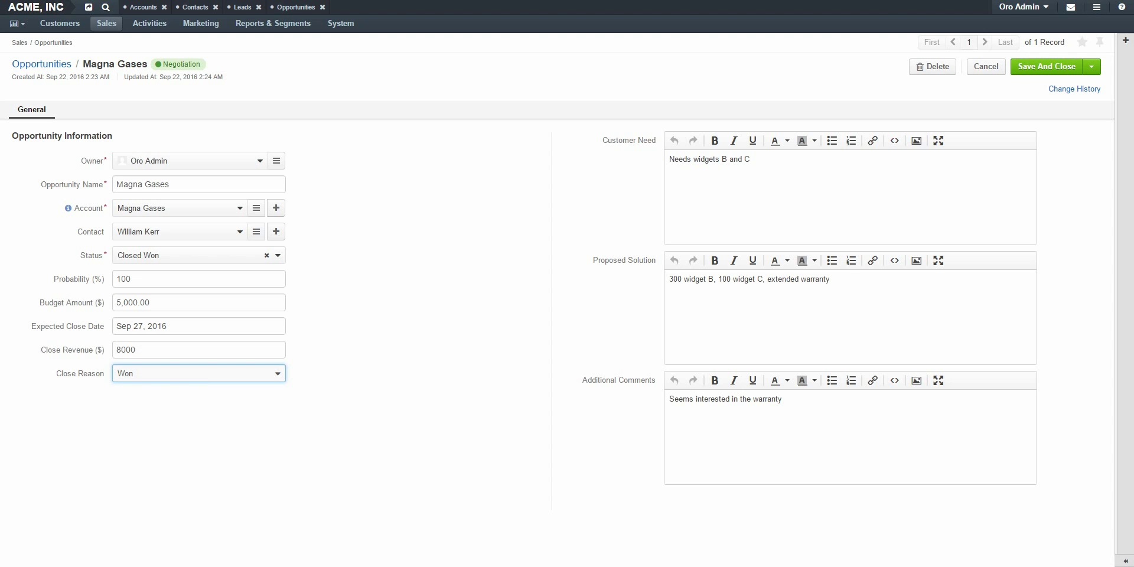
left_click(1031, 67)
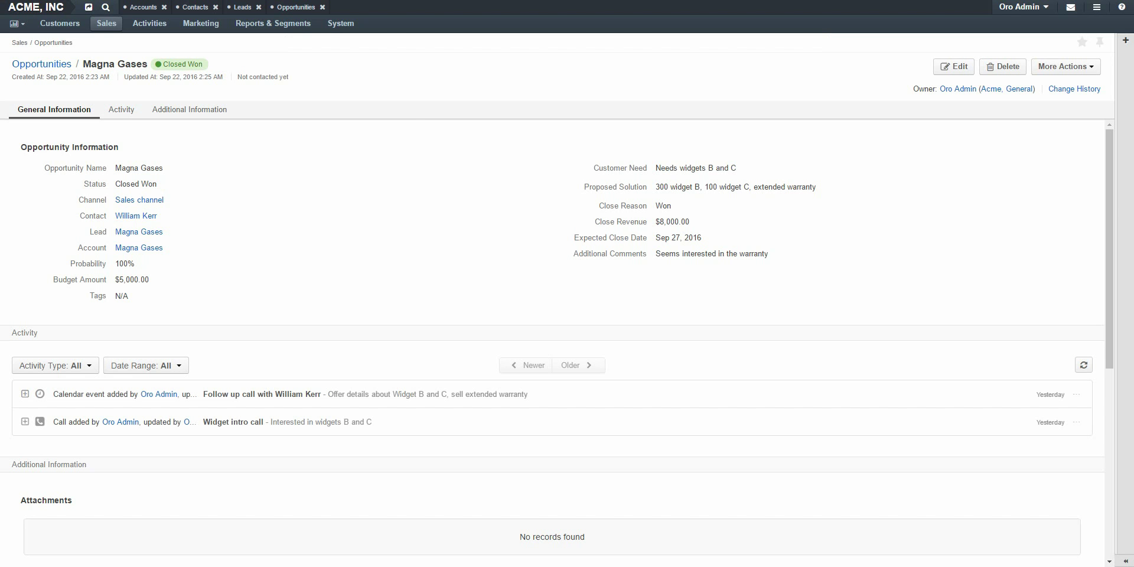
Activate the Opportunity Management Flow workflow and return to the Open Opportunities list
left_click(348, 27)
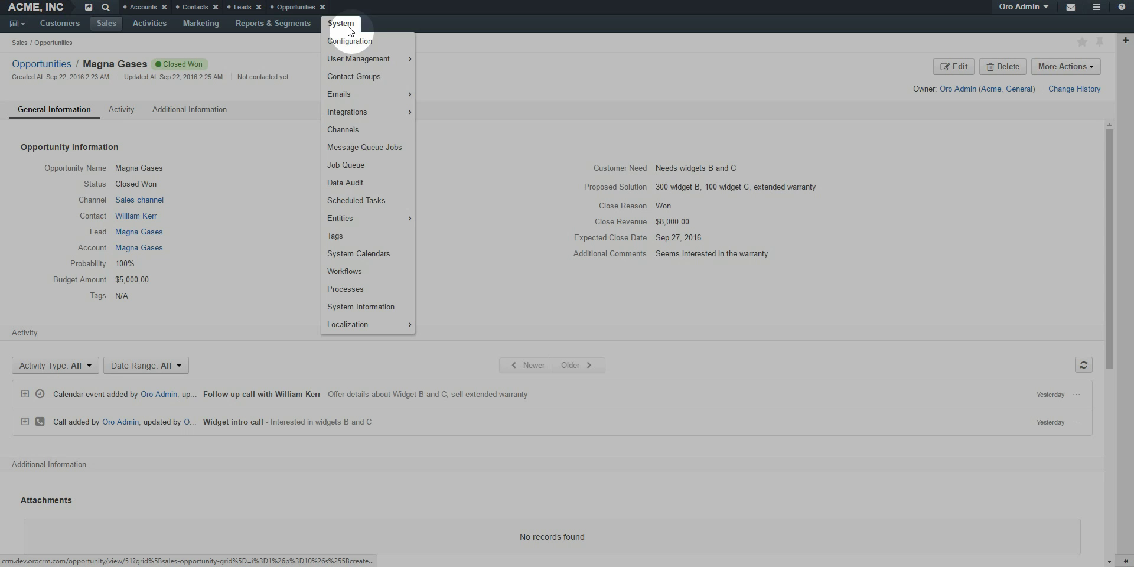
left_click(354, 272)
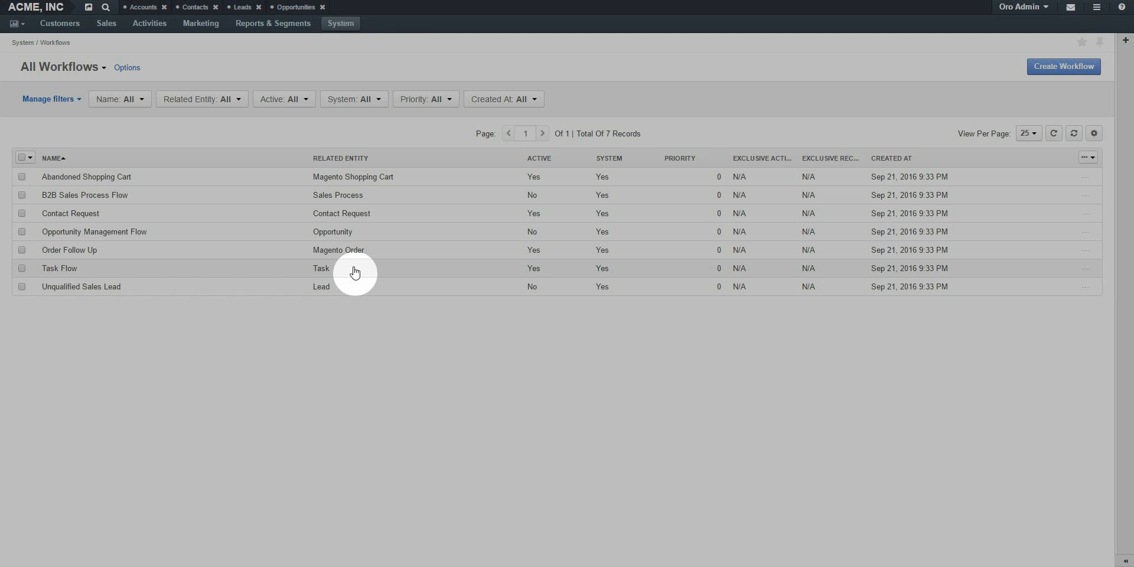
left_click(354, 239)
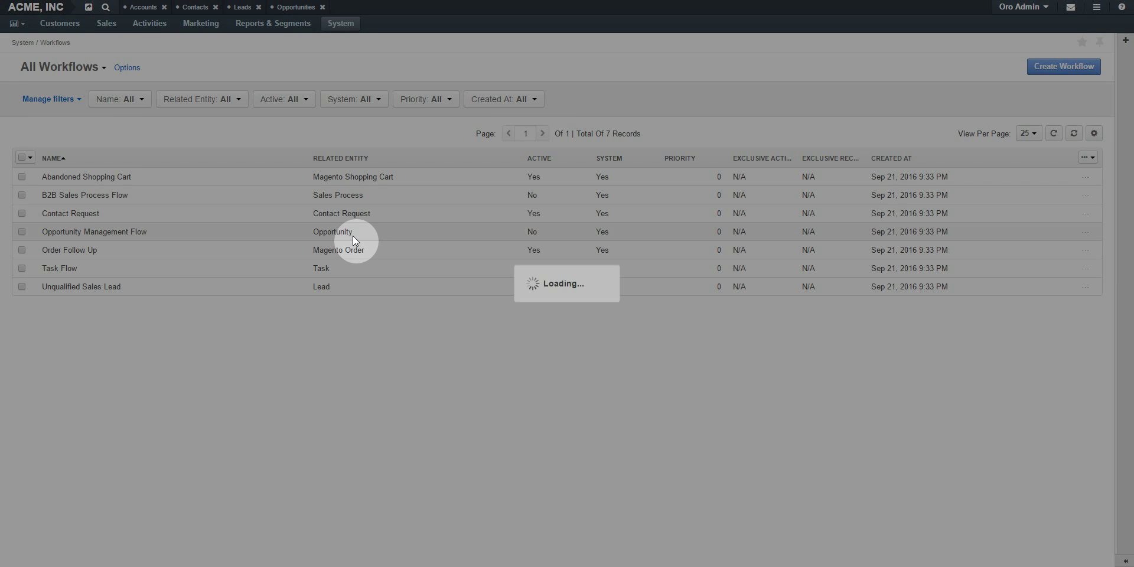
left_click(1070, 66)
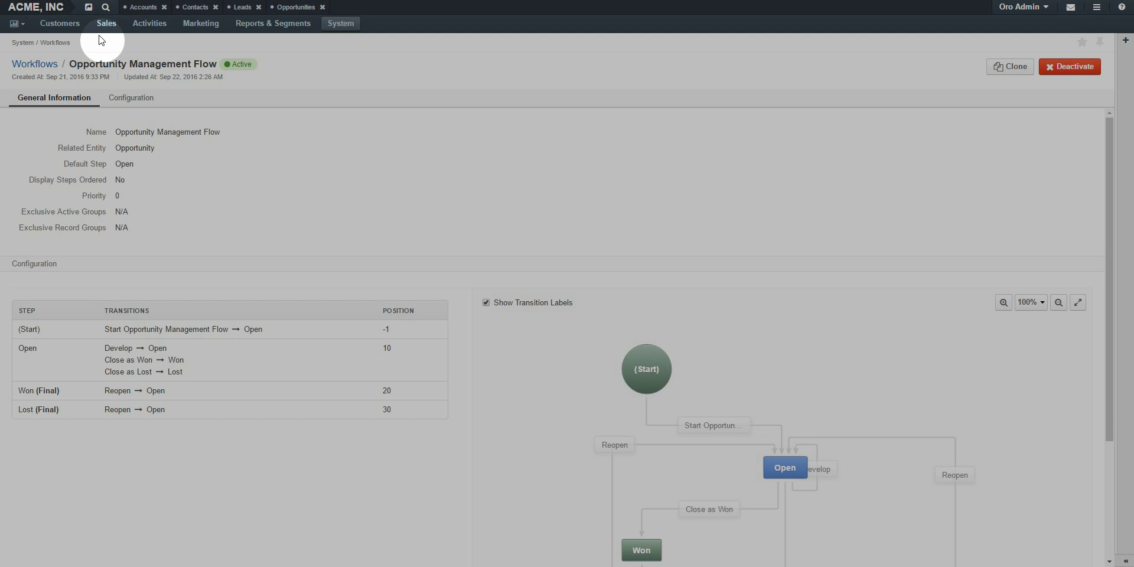
mouse_move(105, 36)
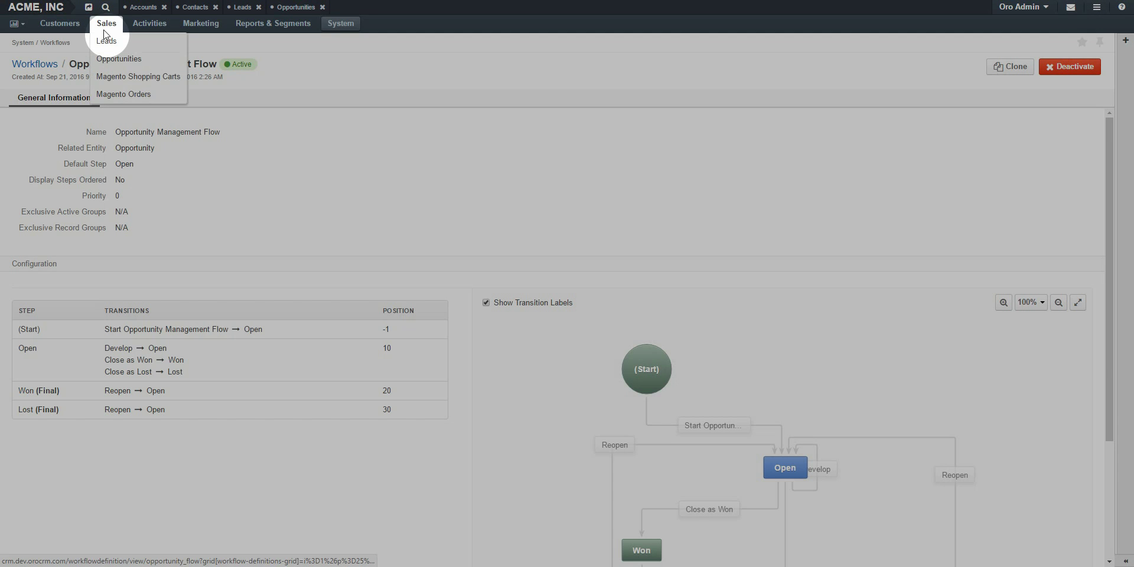
left_click(114, 62)
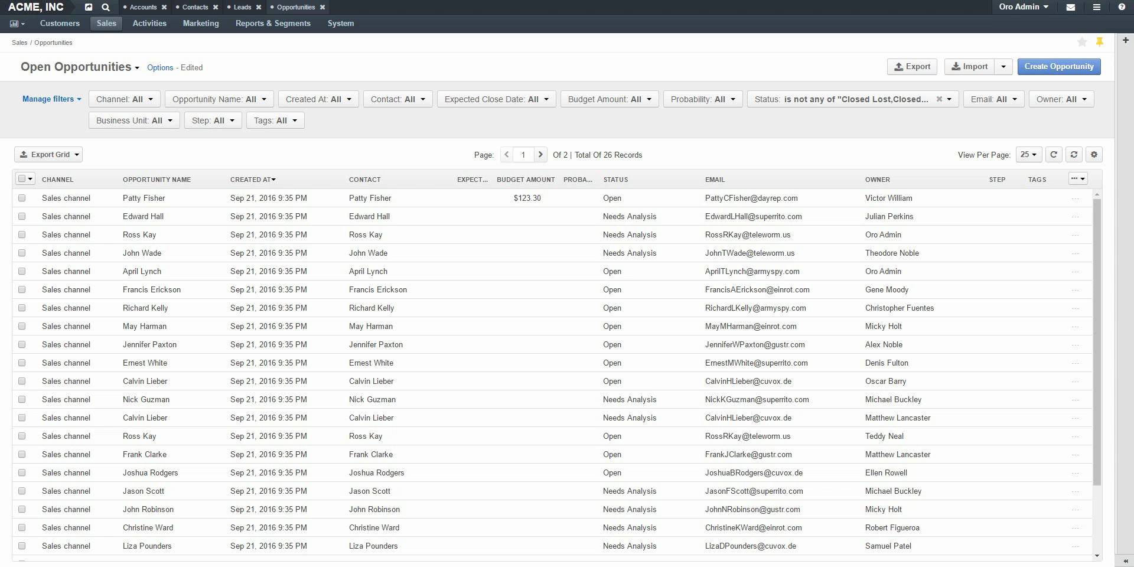
left_click(175, 217)
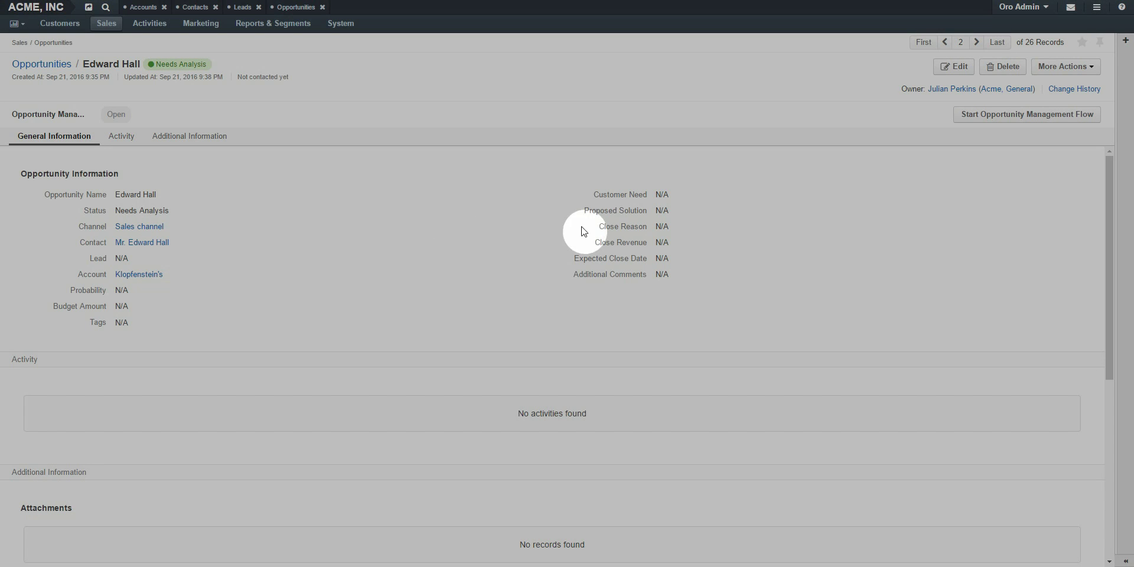
left_click(968, 123)
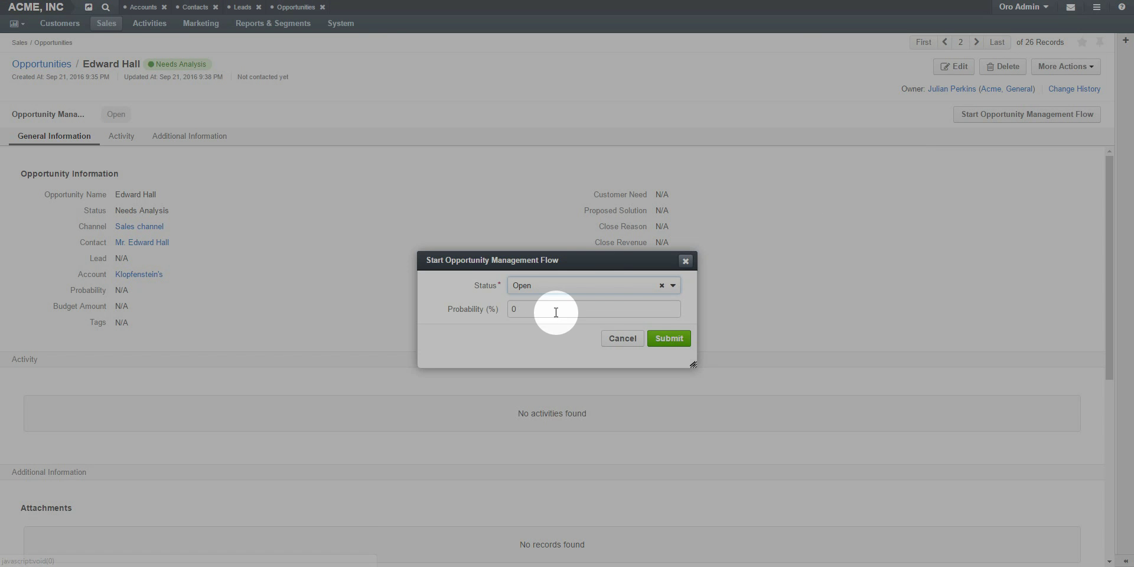
left_click(669, 338)
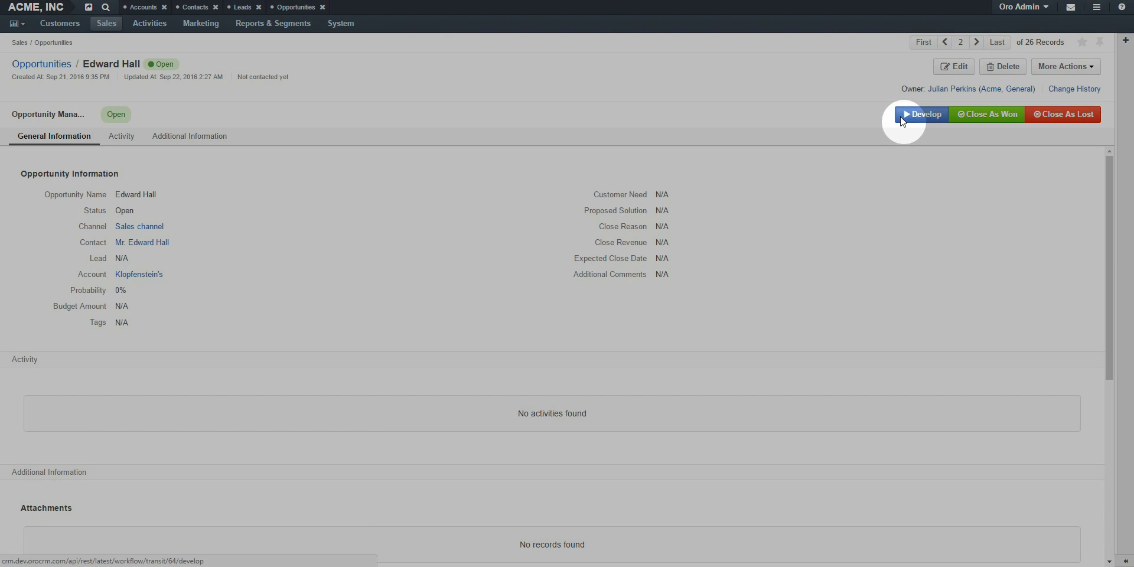
left_click(912, 114)
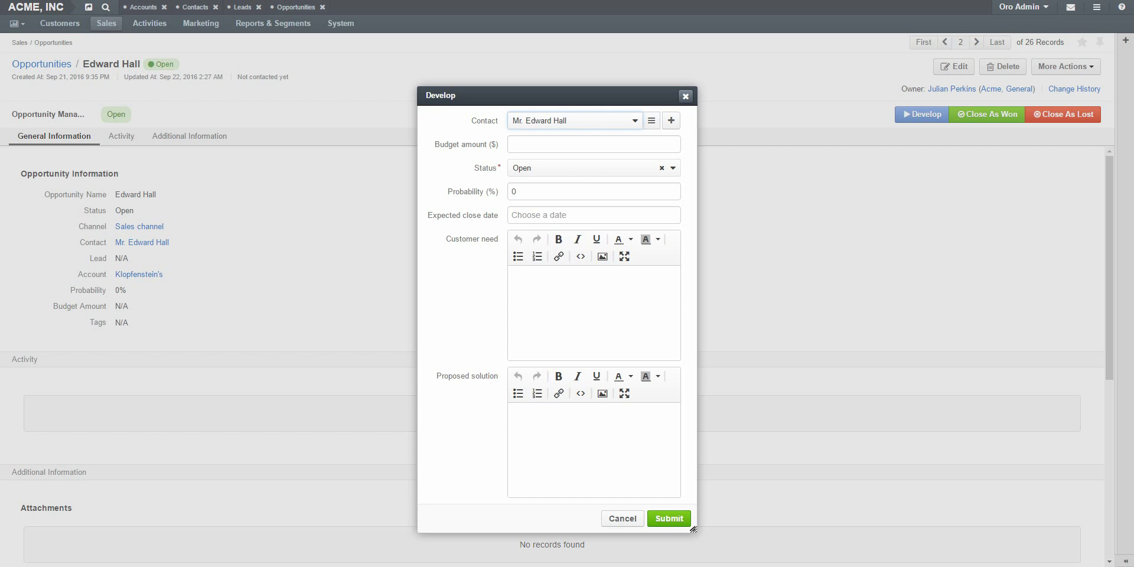
left_click(580, 169)
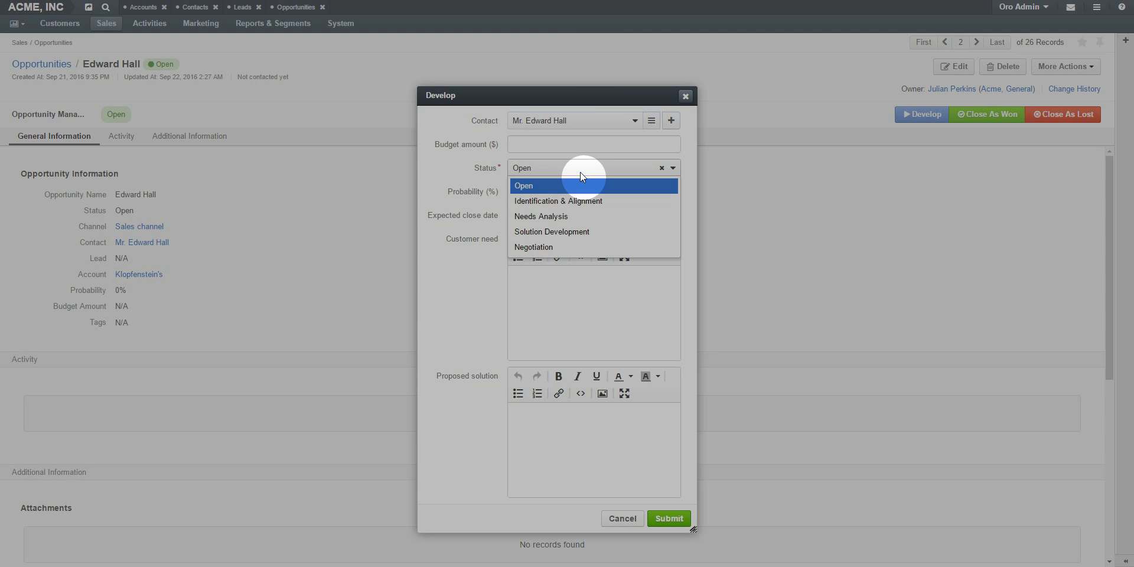
left_click(574, 218)
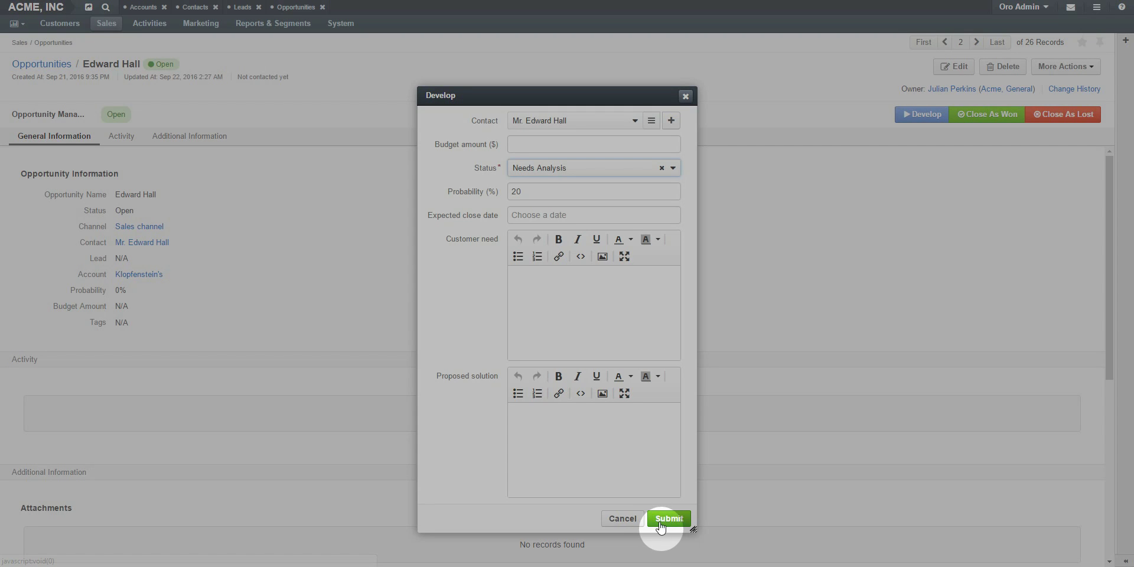
left_click(664, 522)
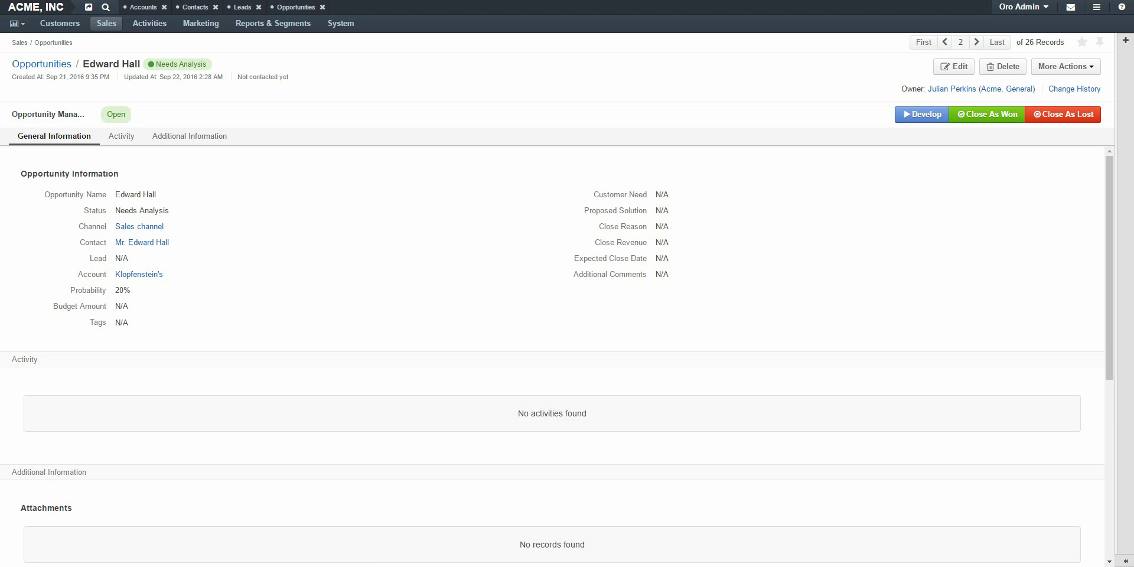
left_click(974, 117)
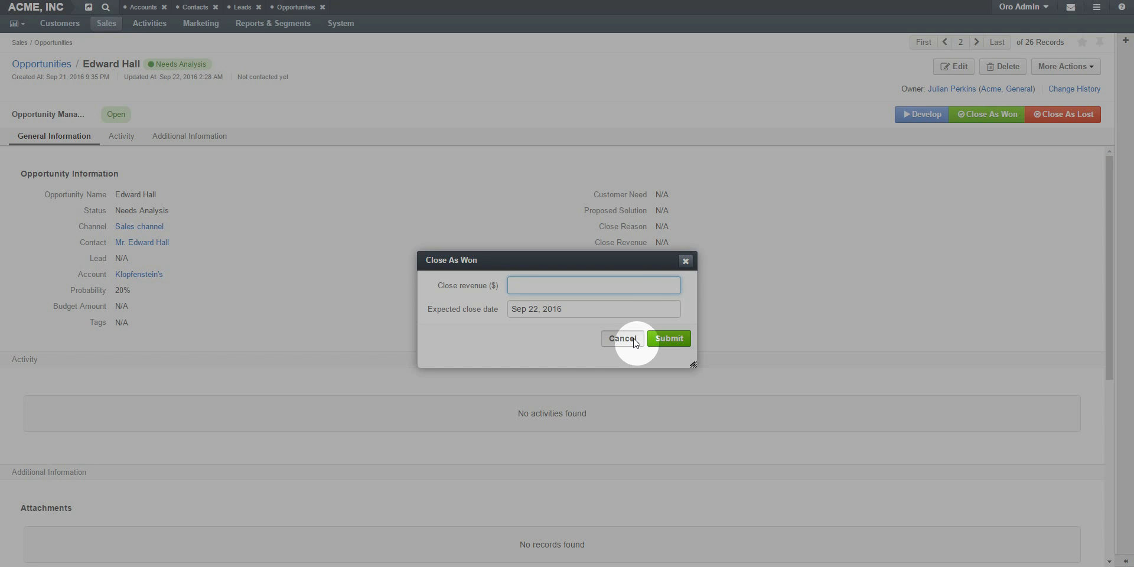
left_click(628, 338)
left_click(1081, 116)
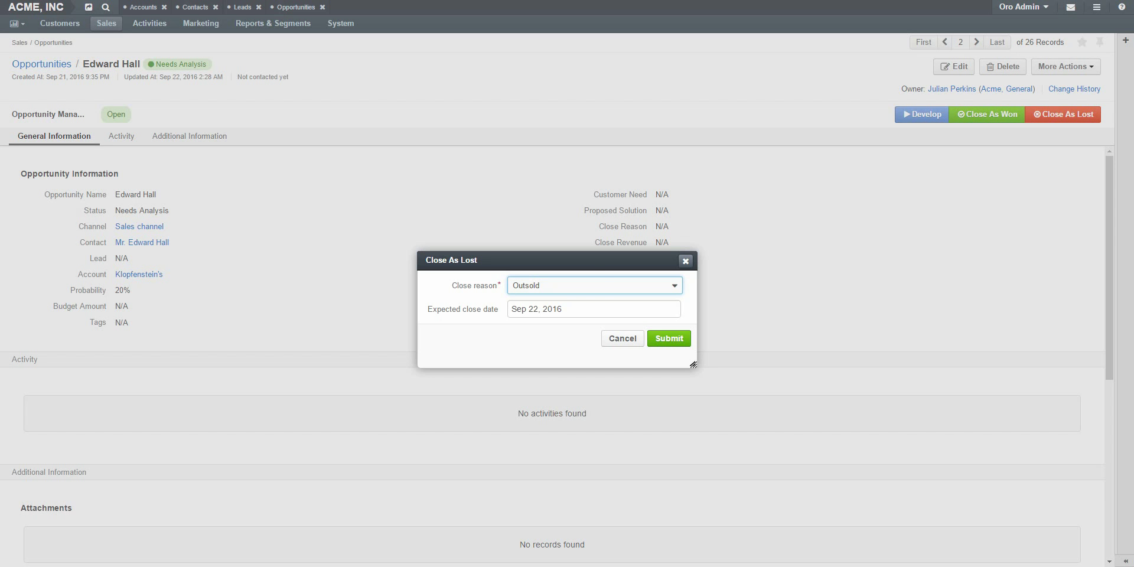
left_click(579, 286)
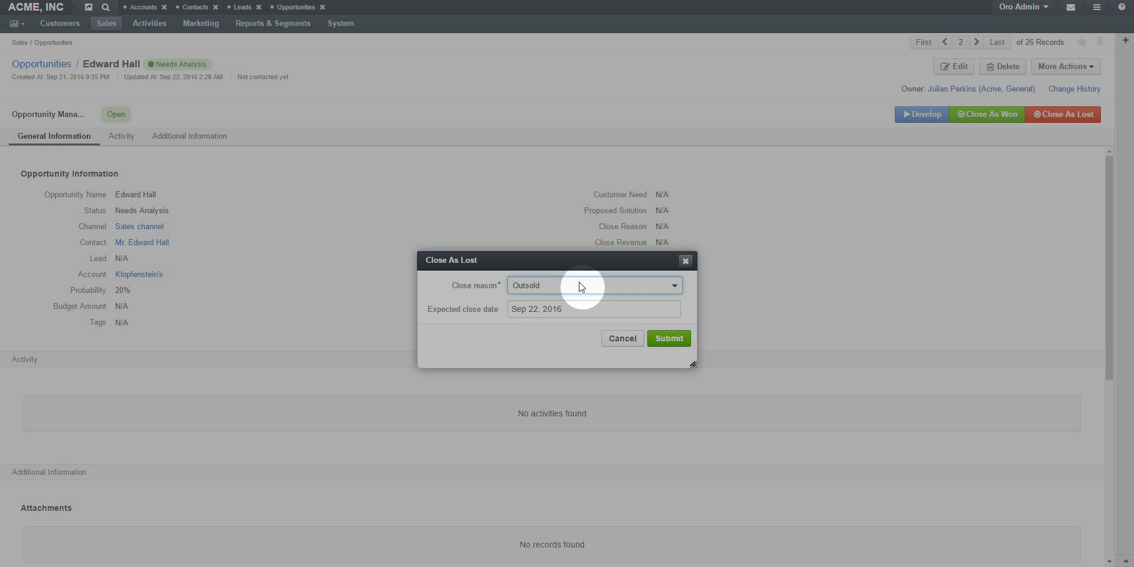
left_click(580, 295)
left_click(661, 340)
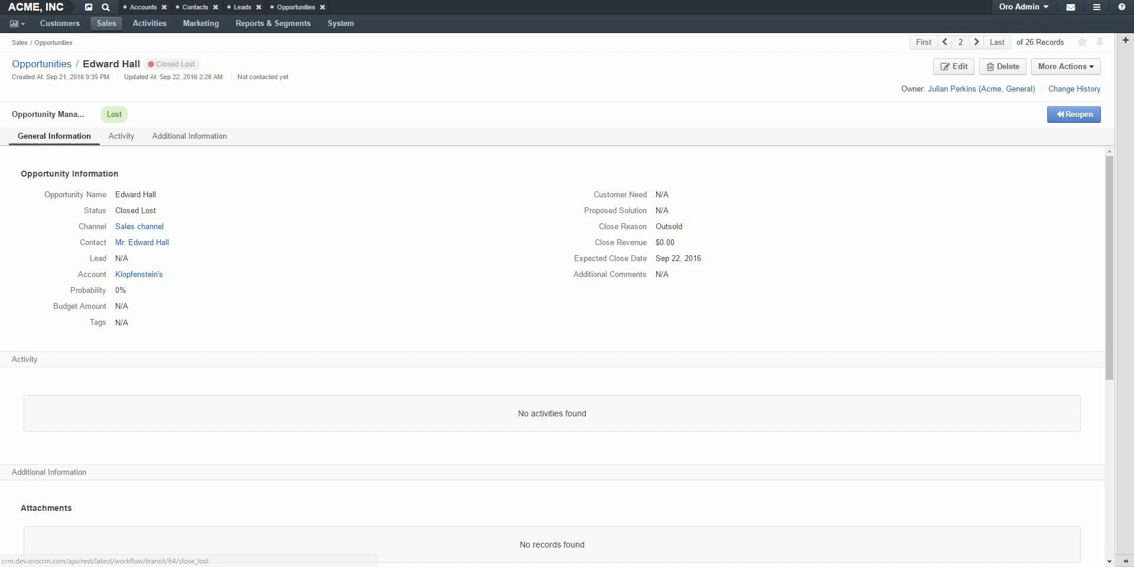